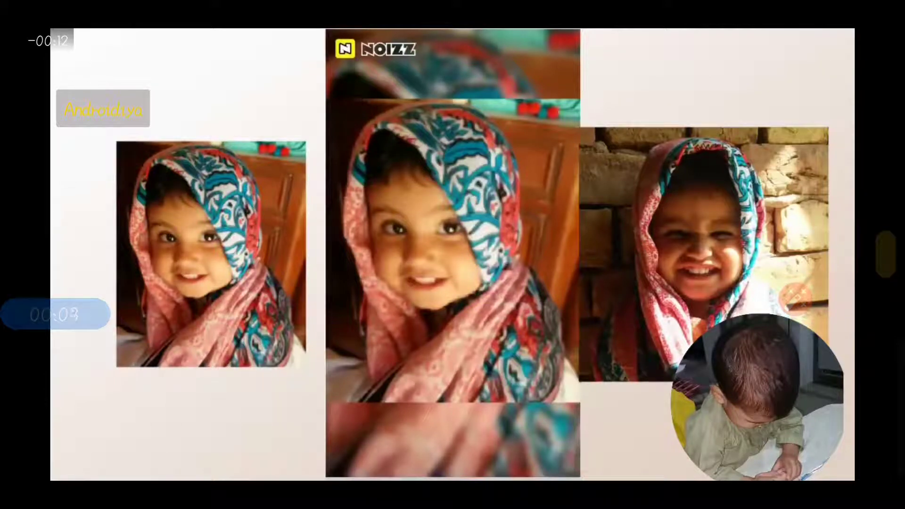
# Reveal the playback controls on the child photo collage project preview
pyautogui.click(454, 256)
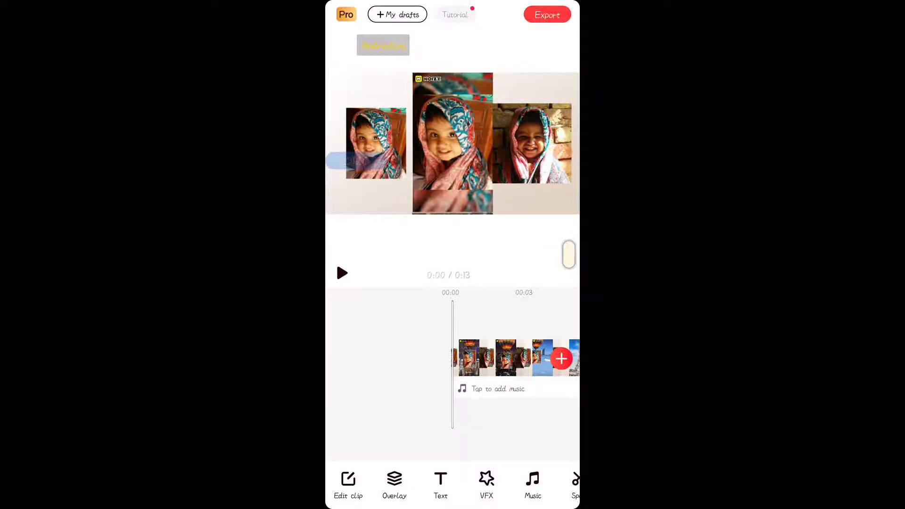
# Add the 0:26 crawling-child video as an overlay, trimmed to about nine seconds
pyautogui.click(561, 359)
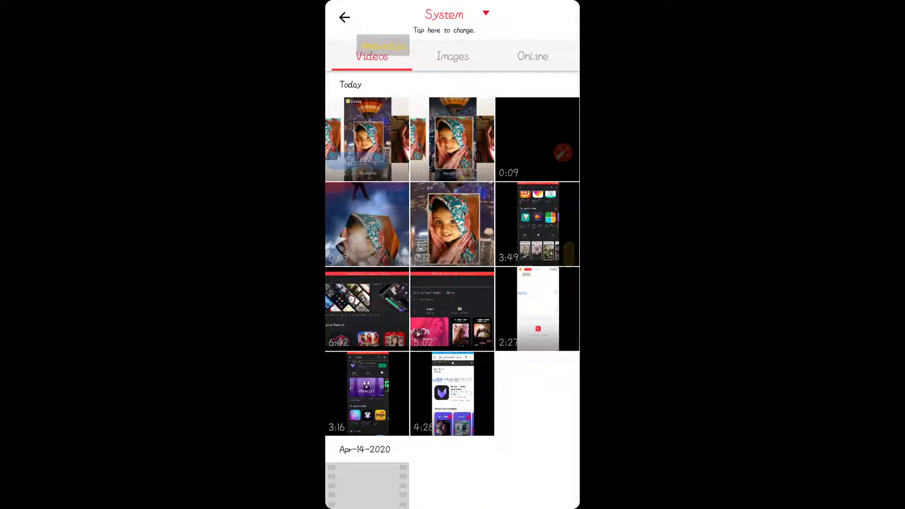
pyautogui.scroll(-5, 453, 283)
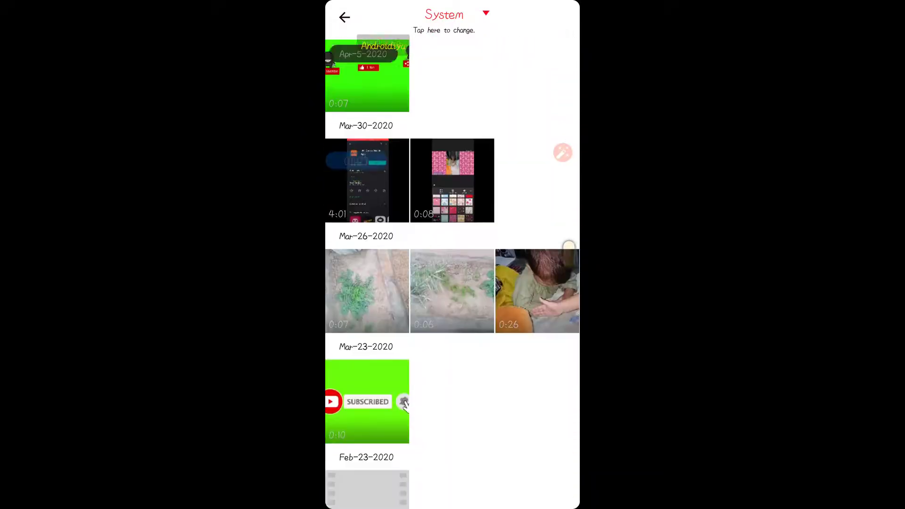
pyautogui.click(538, 247)
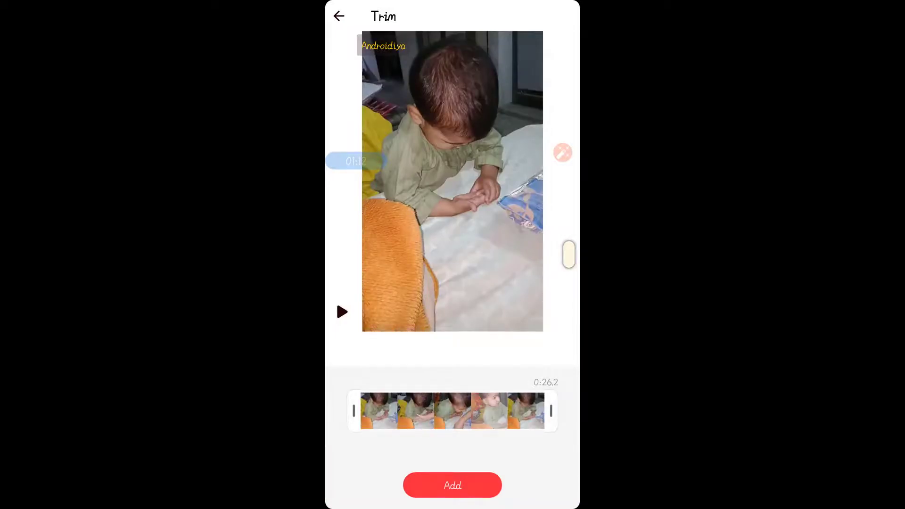
pyautogui.moveTo(551, 412); pyautogui.dragTo(473, 411)
pyautogui.moveTo(353, 411); pyautogui.dragTo(387, 411)
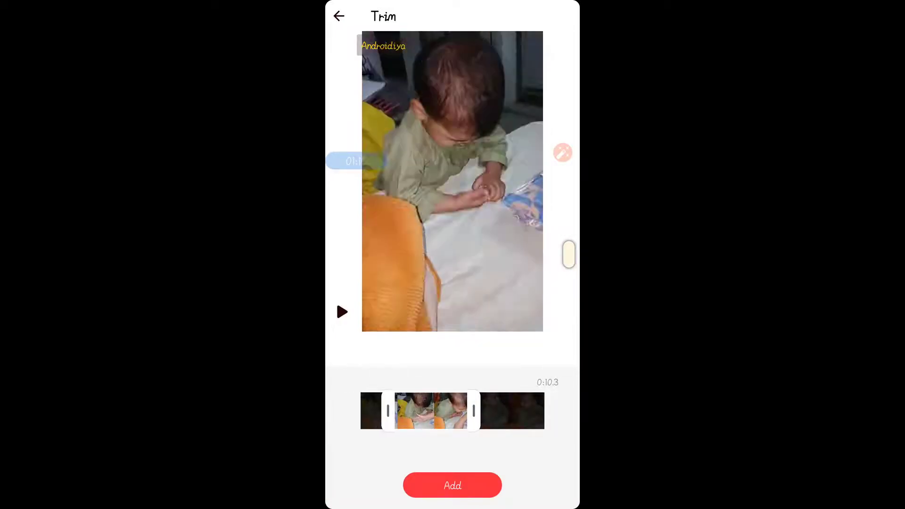
pyautogui.moveTo(473, 411); pyautogui.dragTo(459, 411)
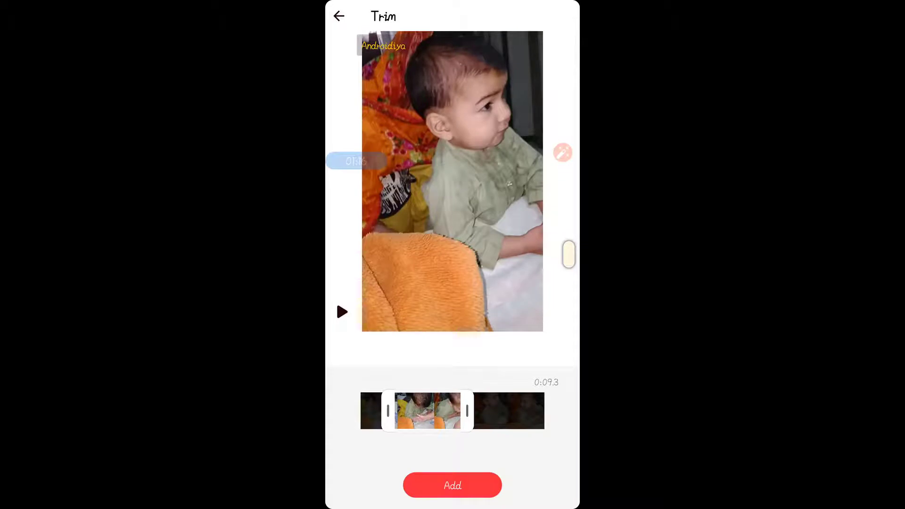
pyautogui.click(453, 485)
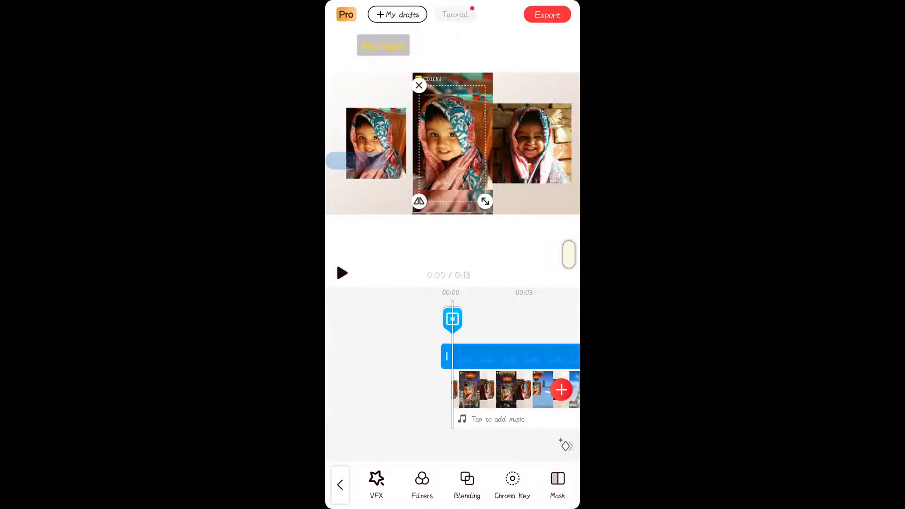
# Shrink the child overlay, shift it toward the lower right, and show the mask shapes
pyautogui.moveTo(452, 141)
pyautogui.mouseDown()
pyautogui.moveTo(490, 149)
pyautogui.moveTo(499, 170)
pyautogui.moveTo(532, 192)
pyautogui.mouseUp()
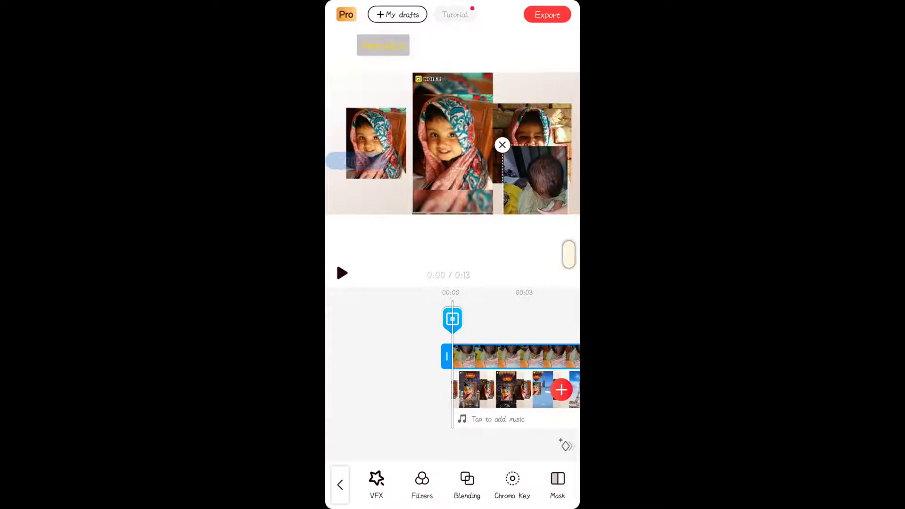
pyautogui.hscroll(4, 460, 484)
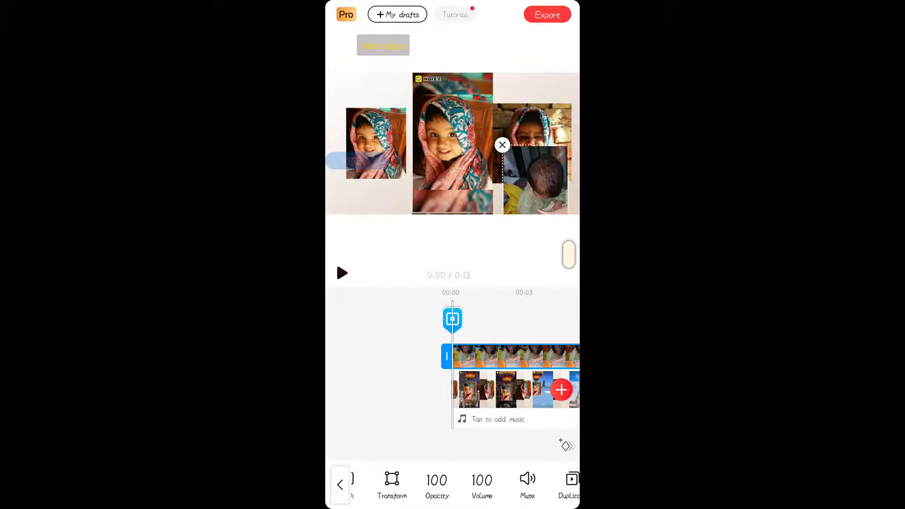
pyautogui.hscroll(2, 460, 484)
pyautogui.hscroll(-3, 460, 484)
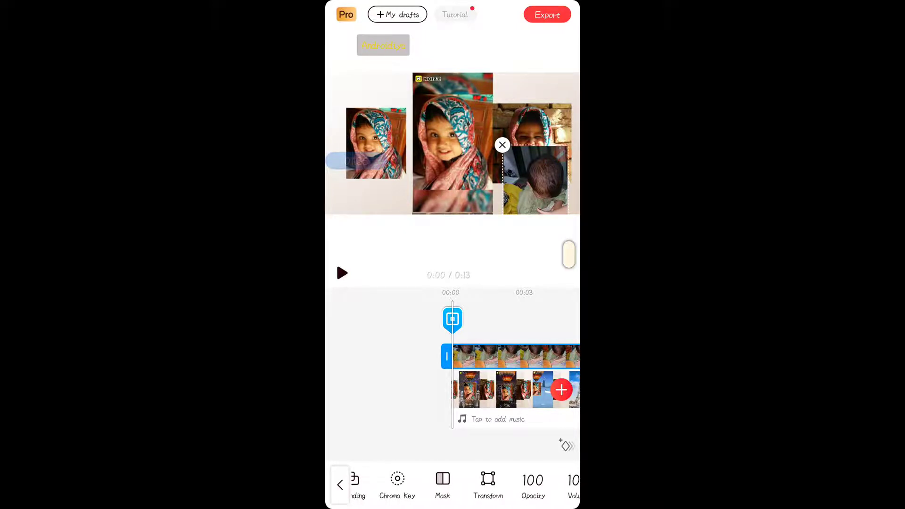
pyautogui.click(442, 485)
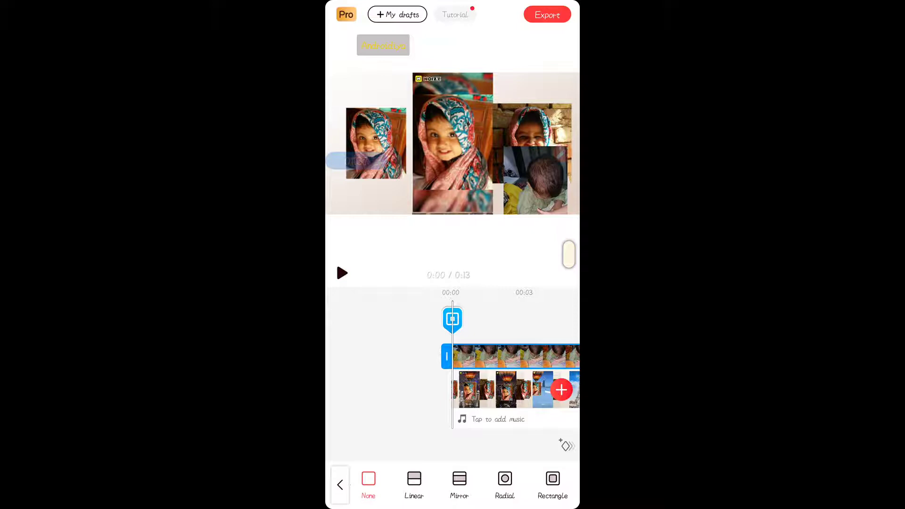
# Apply the Radial mask so the child overlay appears as a circle
pyautogui.click(505, 485)
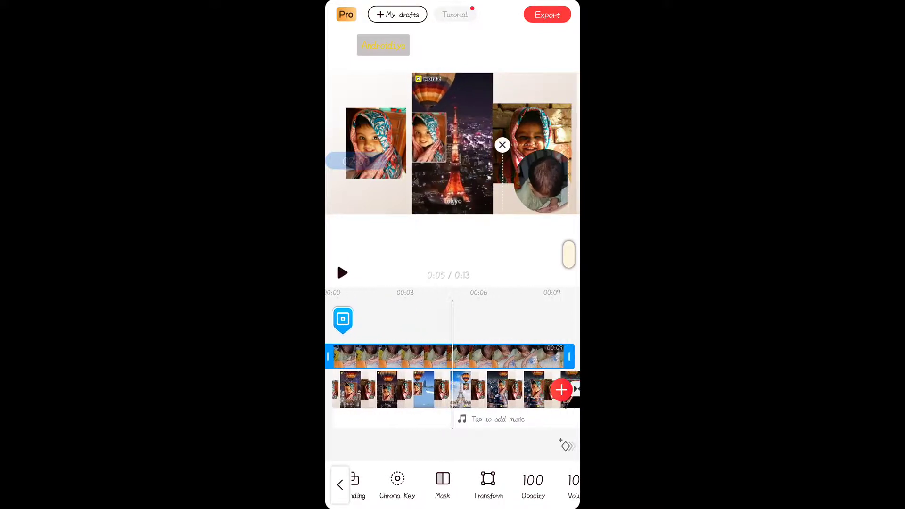
# Move the circular overlay top-left, shrink it slightly, and preview playback from near the start
pyautogui.moveTo(535, 180)
pyautogui.mouseDown()
pyautogui.moveTo(423, 147)
pyautogui.moveTo(352, 103)
pyautogui.mouseUp()
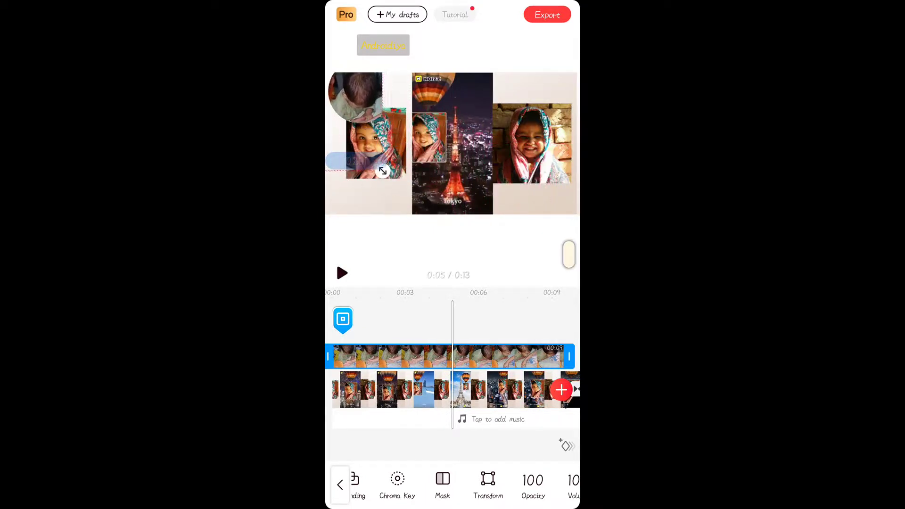
pyautogui.moveTo(377, 185); pyautogui.dragTo(373, 182)
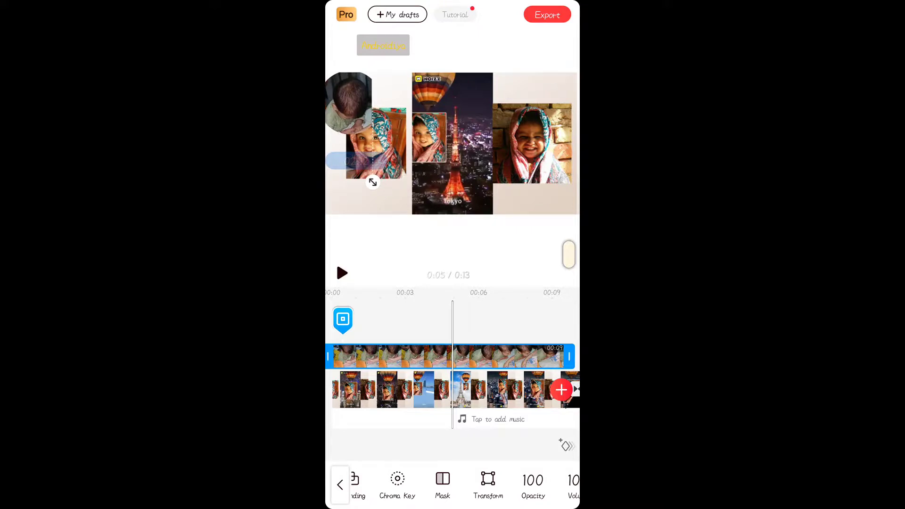
pyautogui.click(341, 274)
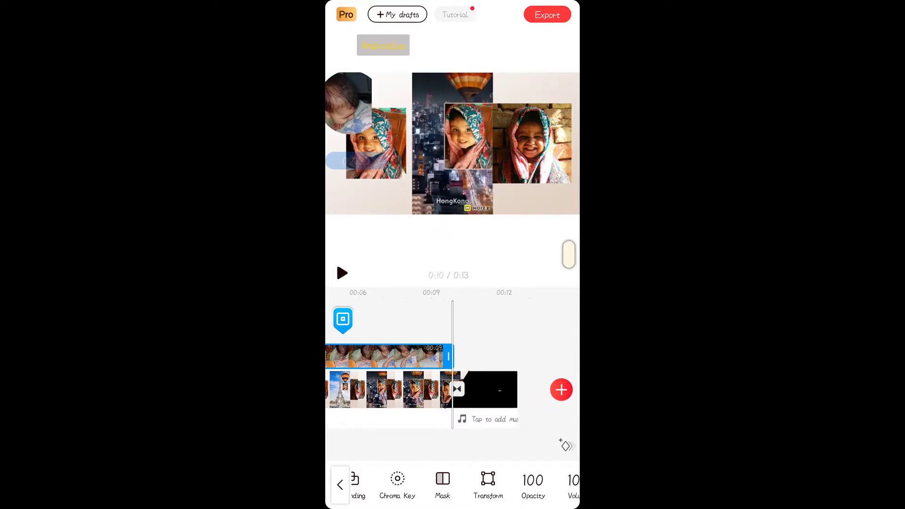
pyautogui.moveTo(396, 390); pyautogui.dragTo(537, 390)
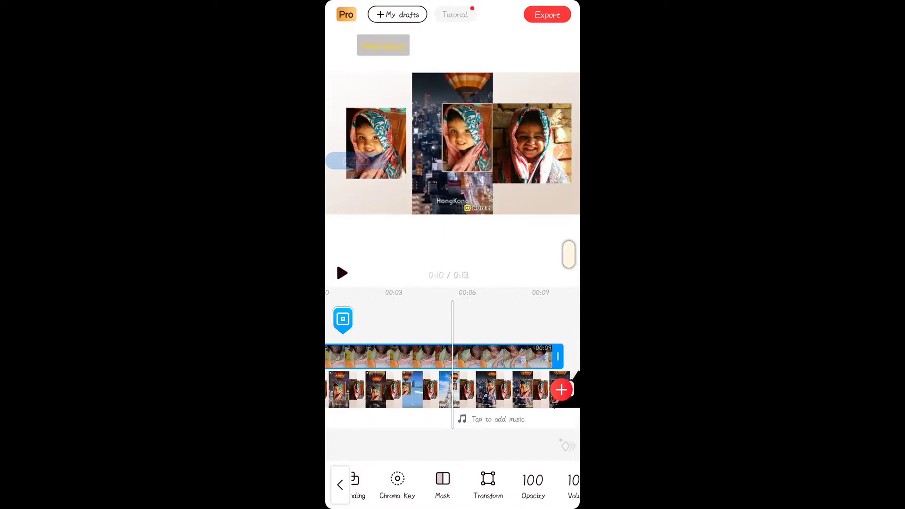
pyautogui.moveTo(397, 389); pyautogui.dragTo(422, 389)
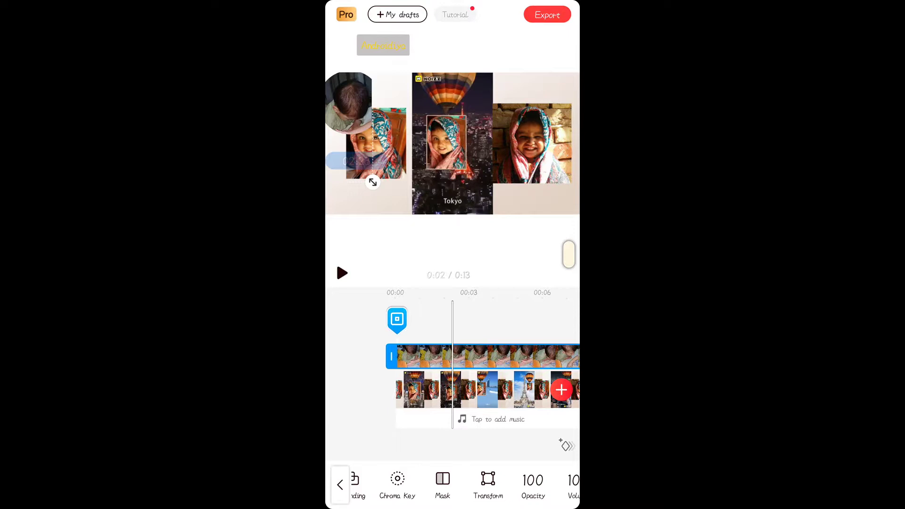
pyautogui.click(548, 15)
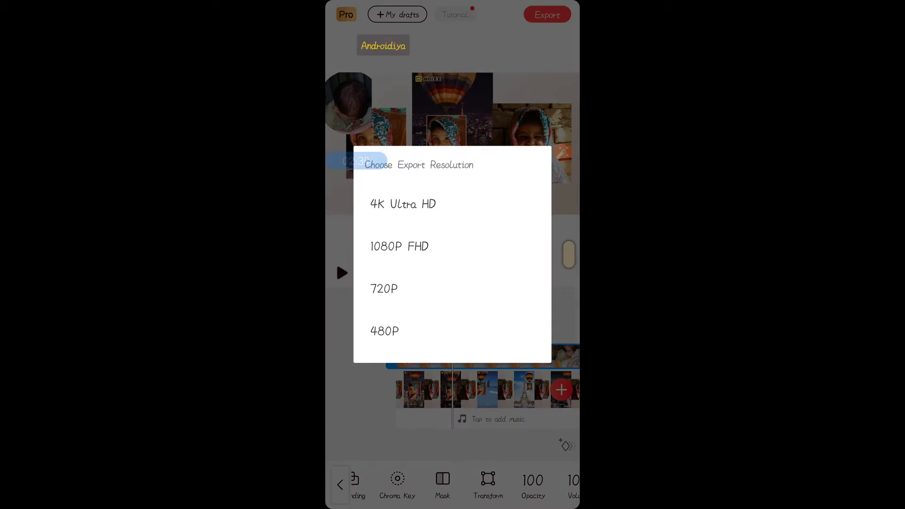
pyautogui.click(453, 425)
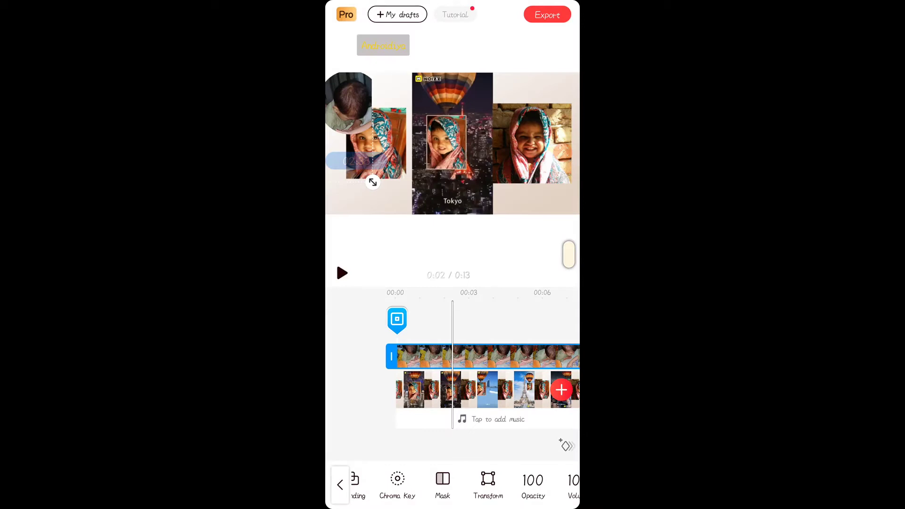